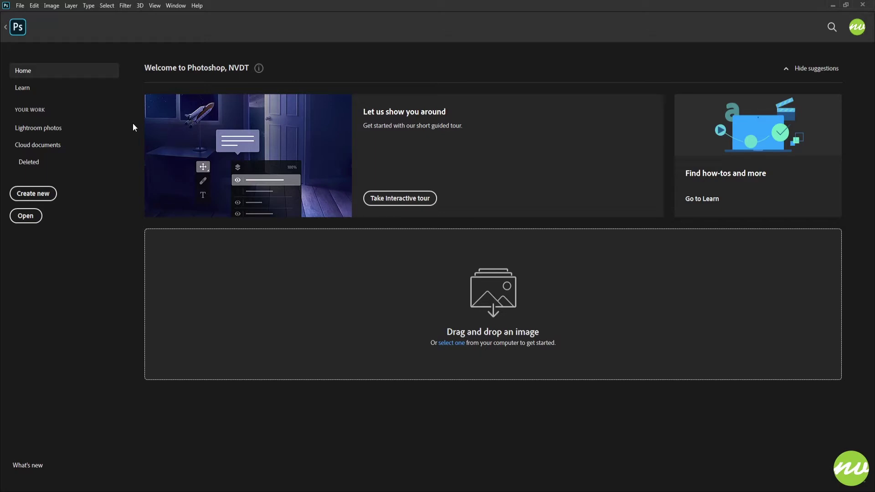
- Check the pixel dimensions of the Smiling Woman and Rain On Window photos and compare the two images
{"action": "left_click", "coordinate": [29, 39]}
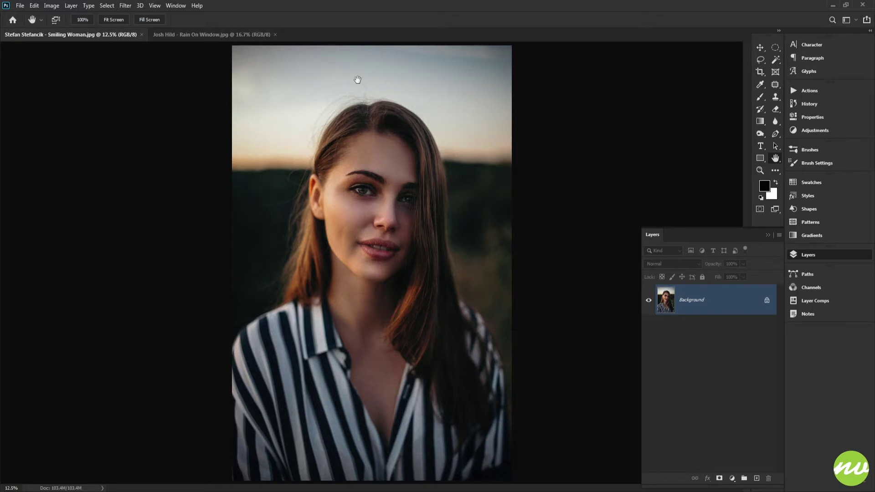
{"action": "left_click", "coordinate": [51, 6]}
{"action": "left_click", "coordinate": [70, 76]}
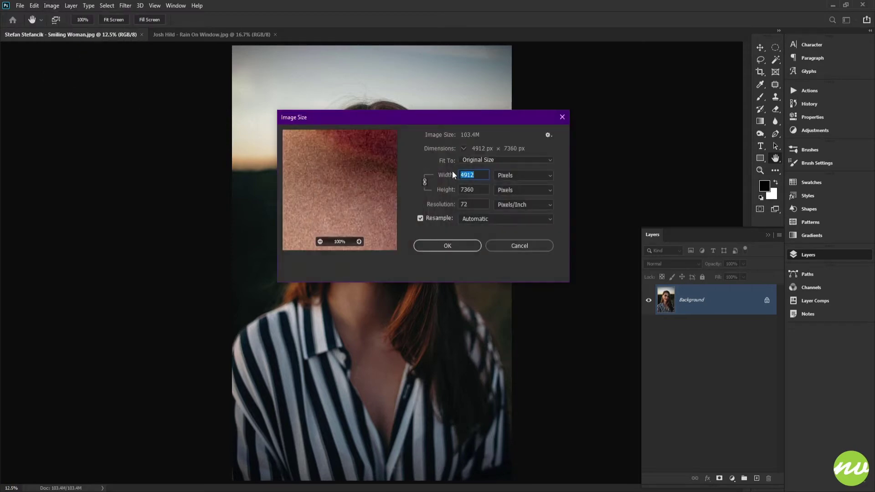
{"action": "left_click", "coordinate": [504, 247]}
{"action": "left_click", "coordinate": [217, 35]}
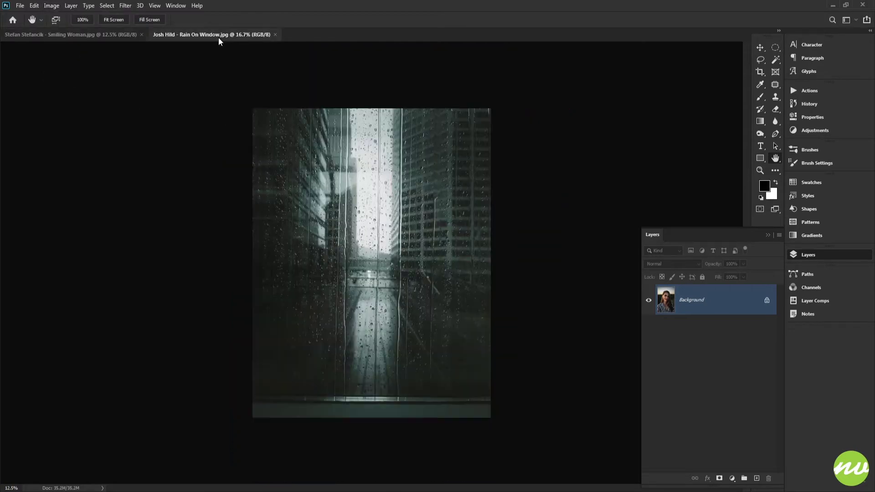
{"action": "left_click", "coordinate": [54, 6]}
{"action": "left_click", "coordinate": [65, 75]}
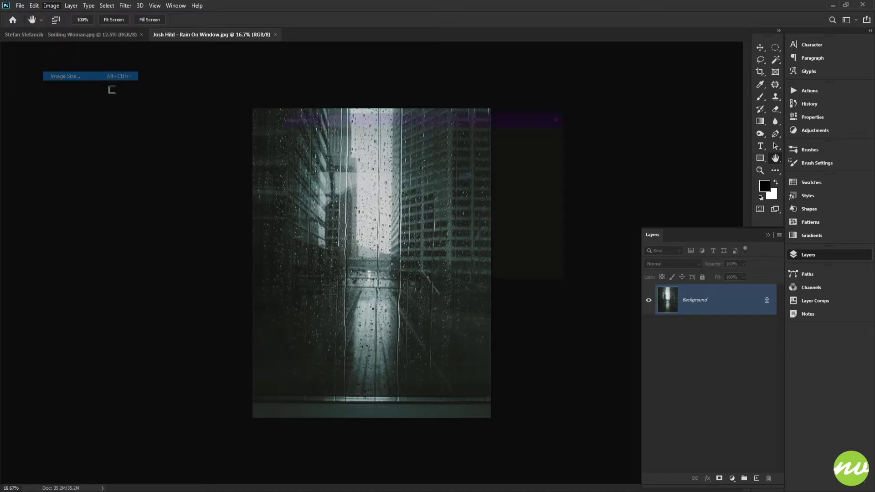
{"action": "left_click", "coordinate": [513, 244]}
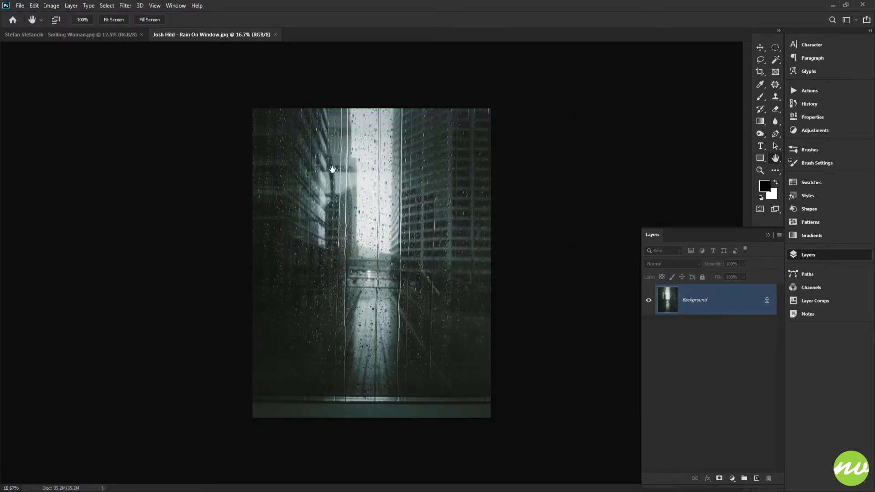
{"action": "left_click", "coordinate": [124, 36]}
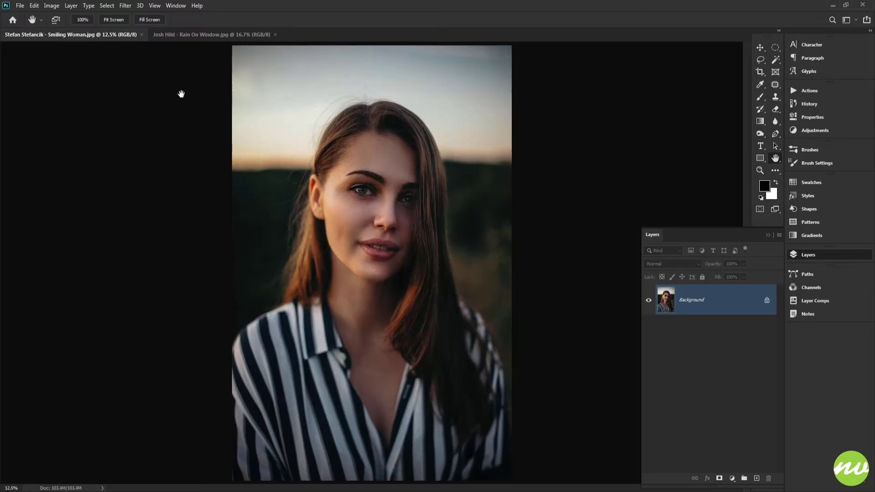
{"action": "left_click", "coordinate": [217, 37]}
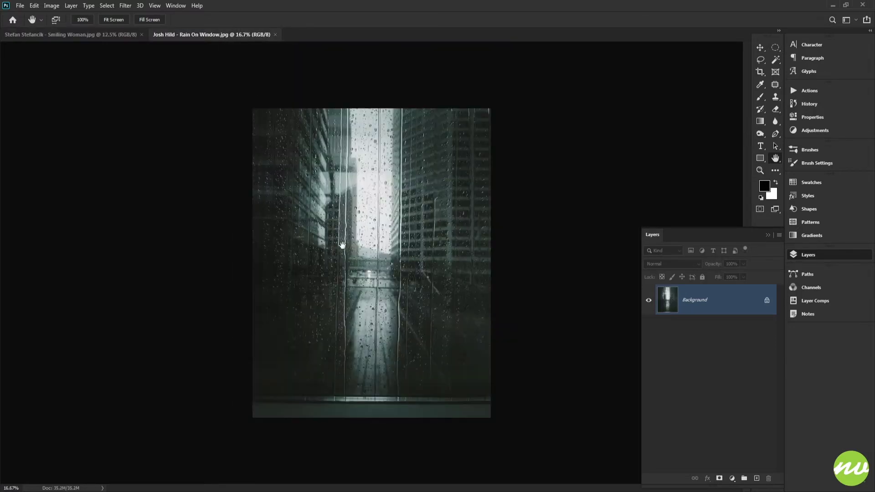
- Resize the Smiling Woman image to 2600 pixels wide, keeping its proportions and resampling automatically
{"action": "left_click", "coordinate": [114, 35]}
{"action": "left_click", "coordinate": [51, 5]}
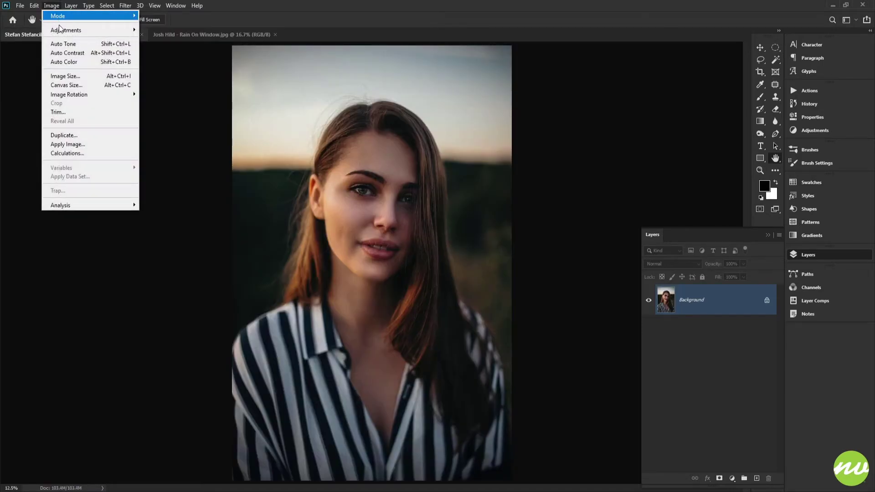
{"action": "left_click", "coordinate": [110, 76]}
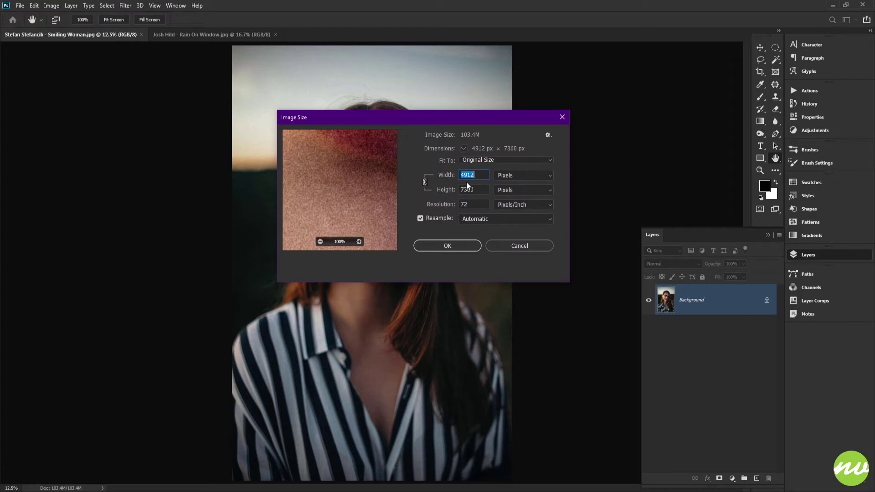
{"action": "type", "text": "260"}
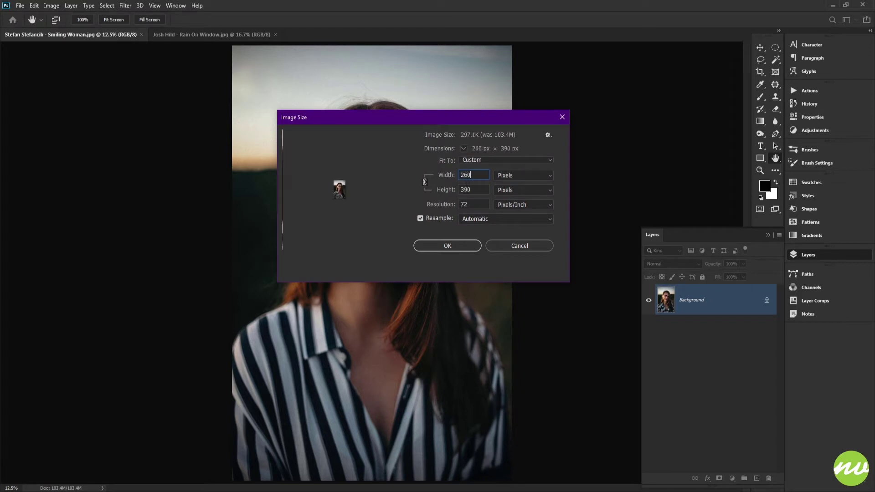
{"action": "type", "text": "0"}
{"action": "left_click", "coordinate": [454, 250]}
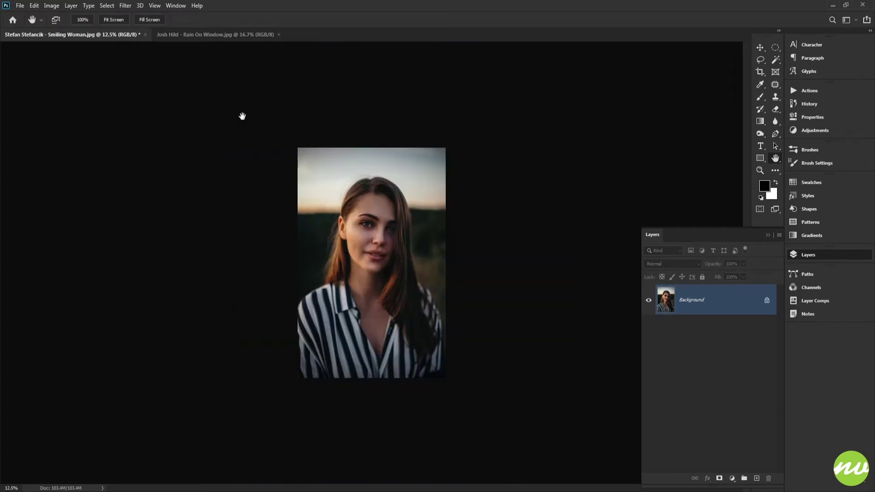
{"action": "left_click", "coordinate": [115, 19]}
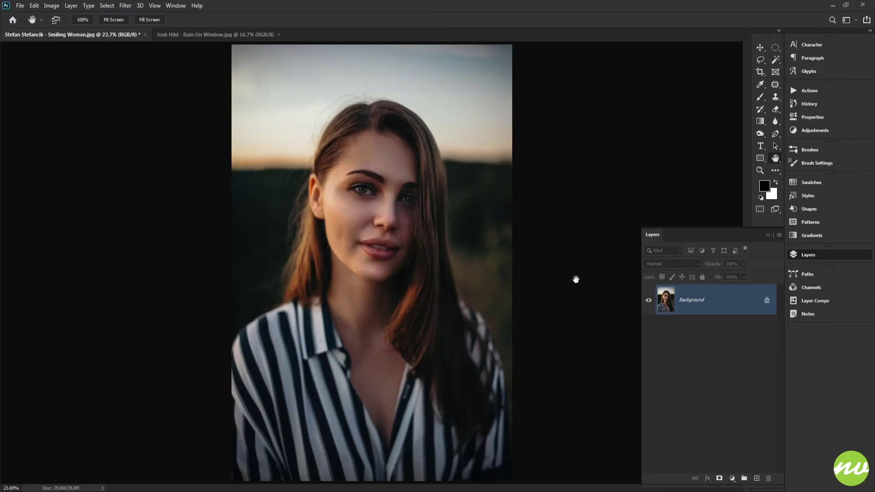
- Duplicate the portrait's Background layer and rename the copy Woman
{"action": "left_click_drag", "start_coordinate": [687, 306], "coordinate": [756, 478]}
{"action": "double_click", "coordinate": [694, 300]}
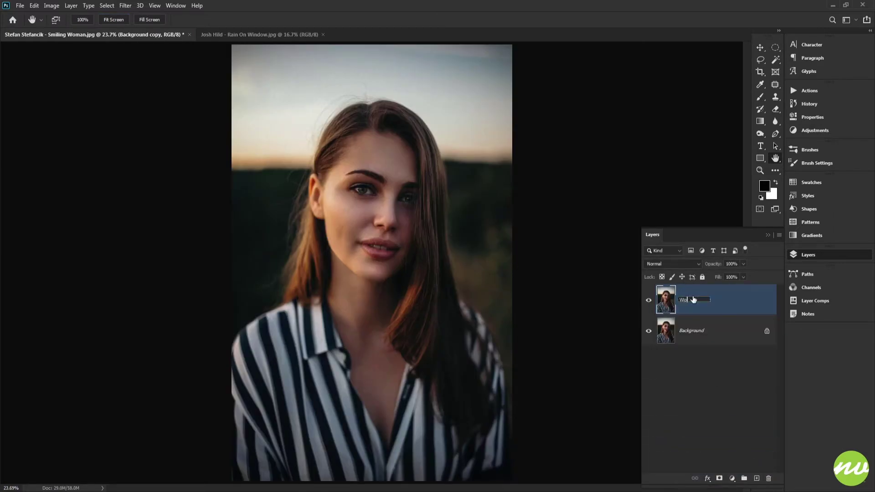
{"action": "type", "text": "Woman"}
{"action": "key", "text": "Return"}
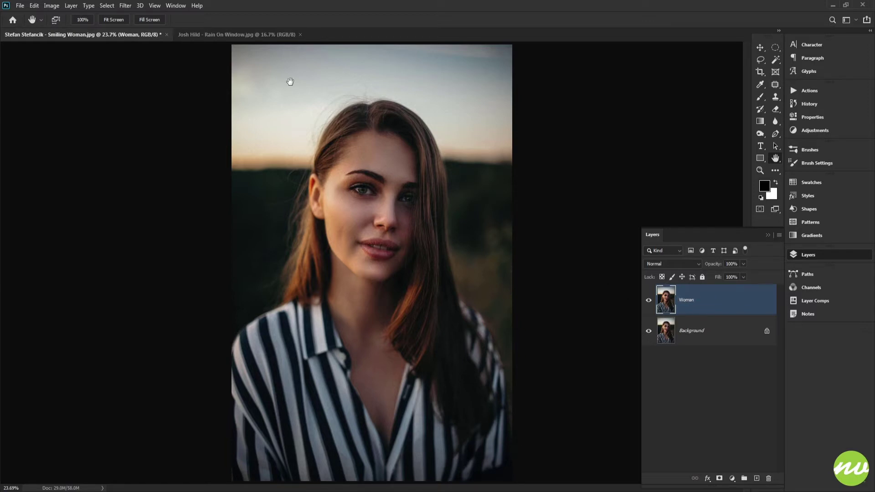
- Copy the Rain On Window image into the portrait document as a new top layer and position it to cover the canvas
{"action": "key", "text": "v"}
{"action": "left_click", "coordinate": [249, 37]}
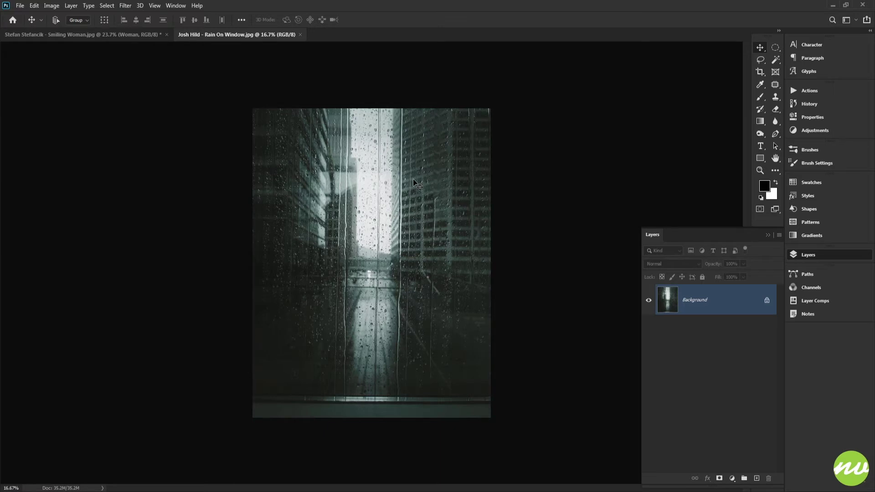
{"action": "left_click_drag", "start_coordinate": [405, 188], "coordinate": [372, 224]}
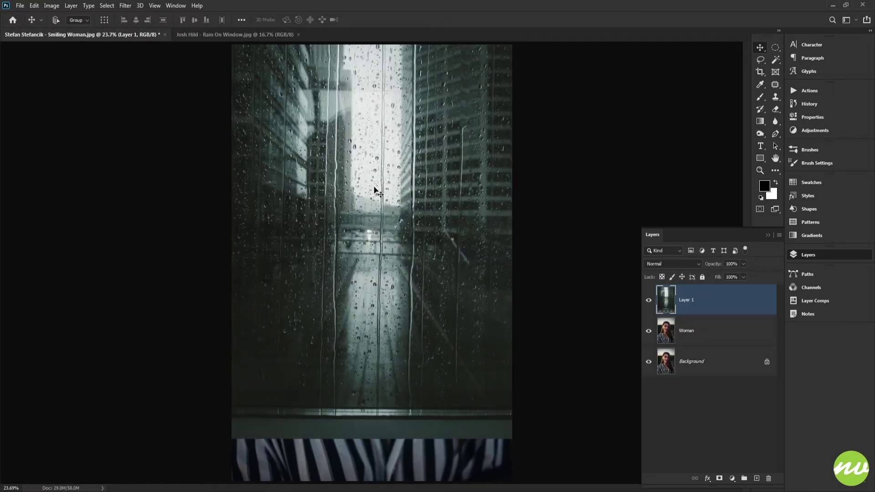
{"action": "left_click_drag", "start_coordinate": [380, 156], "coordinate": [378, 201]}
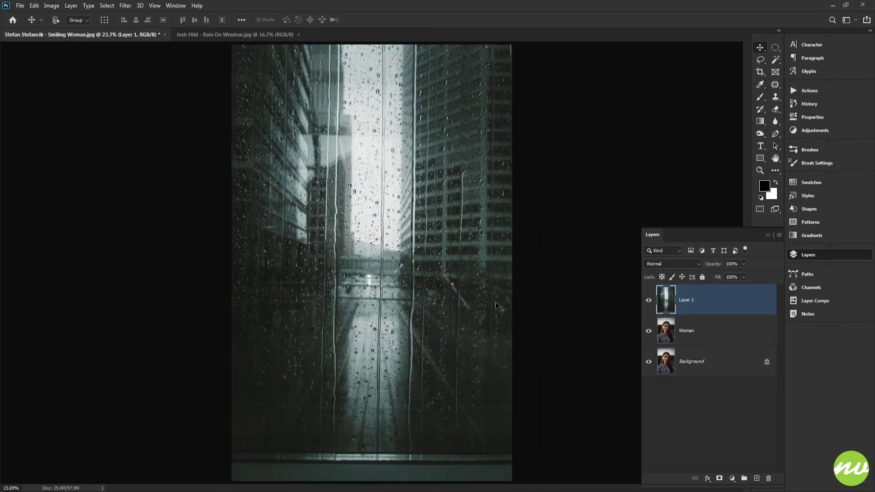
- Rename the new rain image layer Rain
{"action": "double_click", "coordinate": [686, 301]}
{"action": "type", "text": "Rain"}
{"action": "key", "text": "Return"}
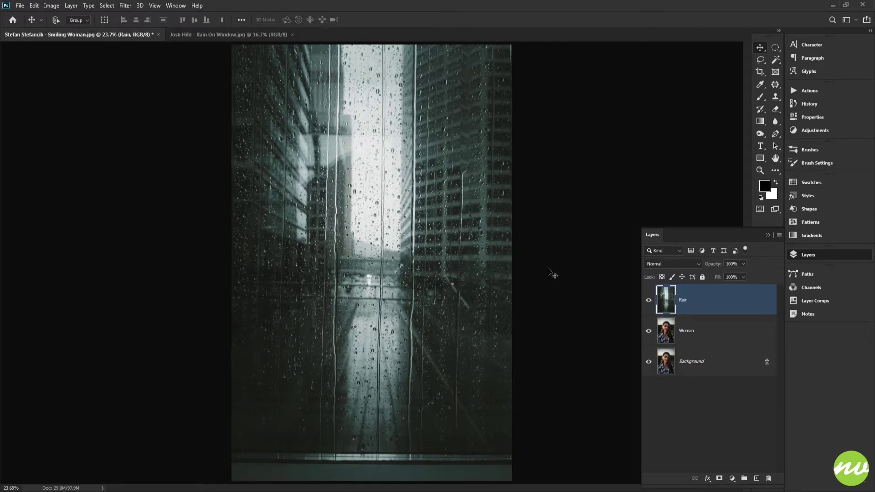
- Convert the Rain and Woman layers each to a smart object
{"action": "right_click", "coordinate": [693, 302]}
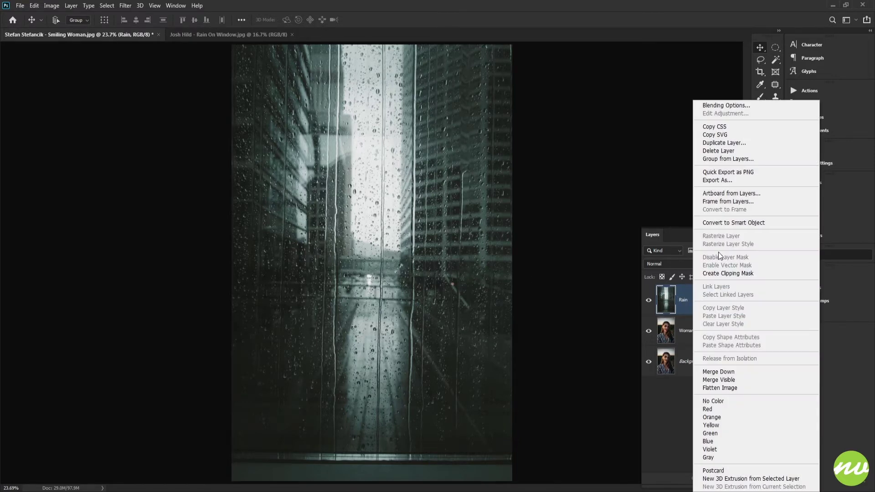
{"action": "left_click", "coordinate": [714, 222]}
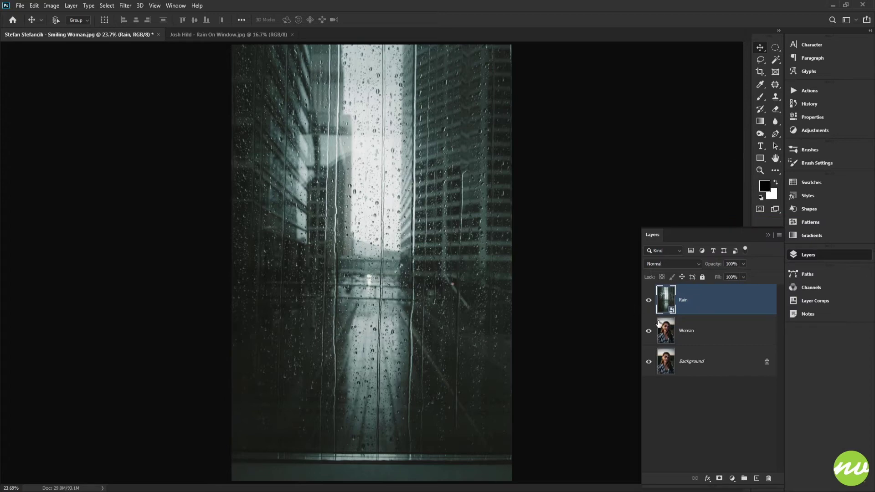
{"action": "right_click", "coordinate": [701, 334]}
{"action": "left_click", "coordinate": [728, 222]}
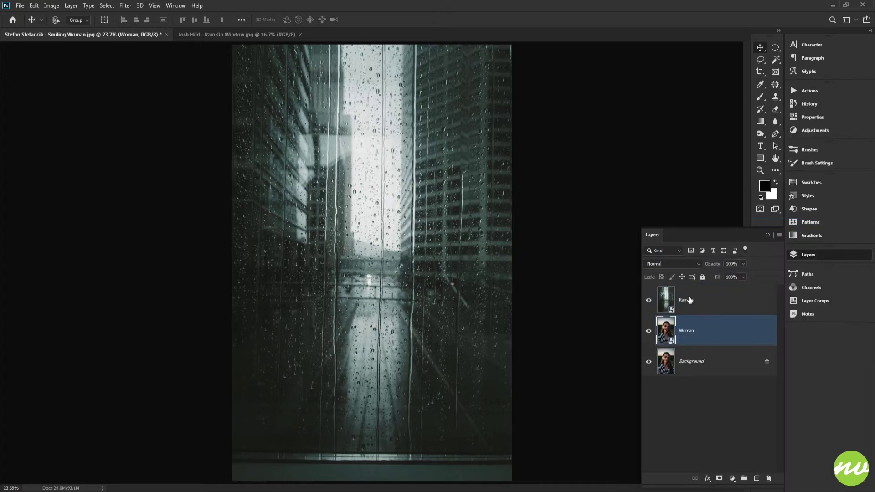
- Center the Rain layer on the canvas both vertically and horizontally, using a selection of the whole canvas that is then cleared
{"action": "left_click", "coordinate": [682, 301]}
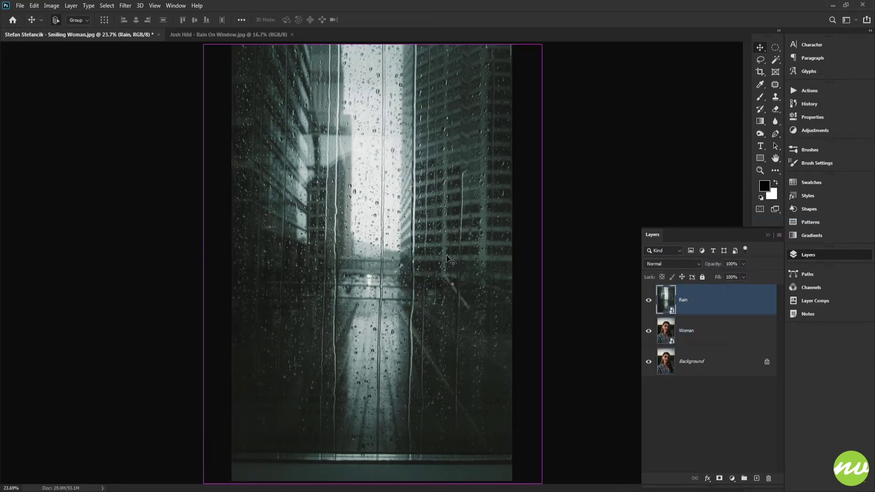
{"action": "key", "text": "ctrl+minus"}
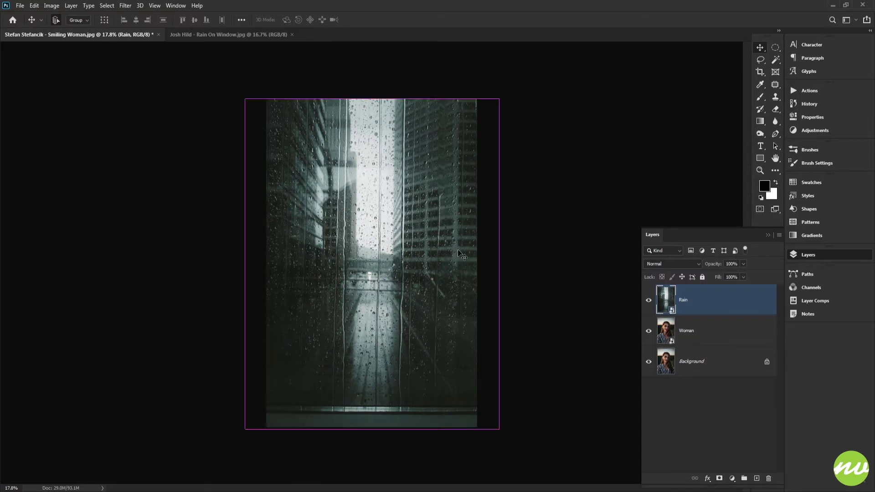
{"action": "key", "text": "ctrl+a"}
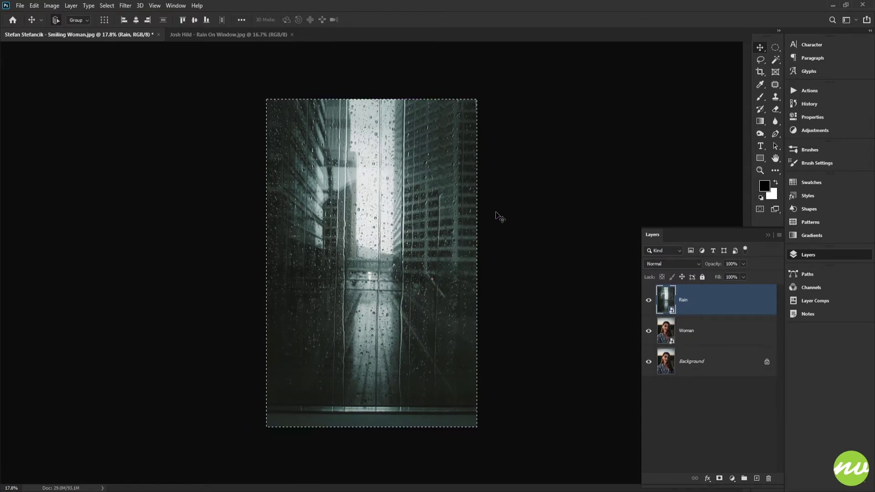
{"action": "left_click", "coordinate": [194, 20]}
{"action": "left_click", "coordinate": [135, 20]}
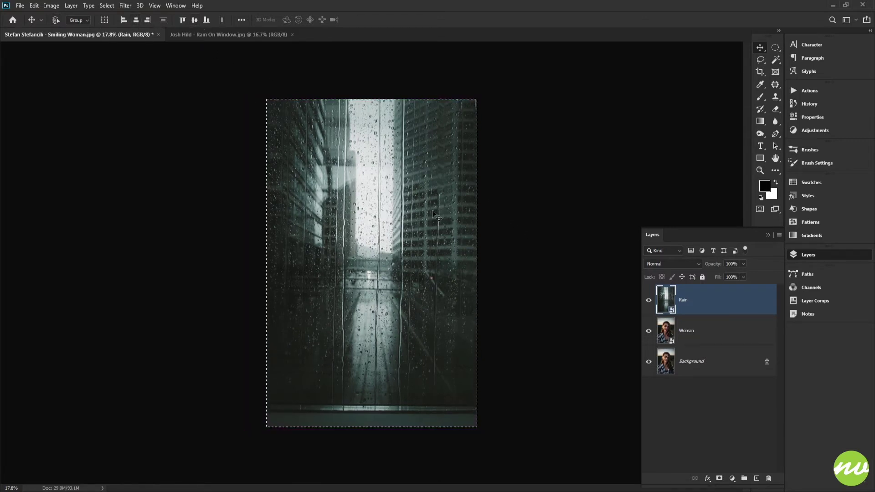
{"action": "key", "text": "ctrl+d"}
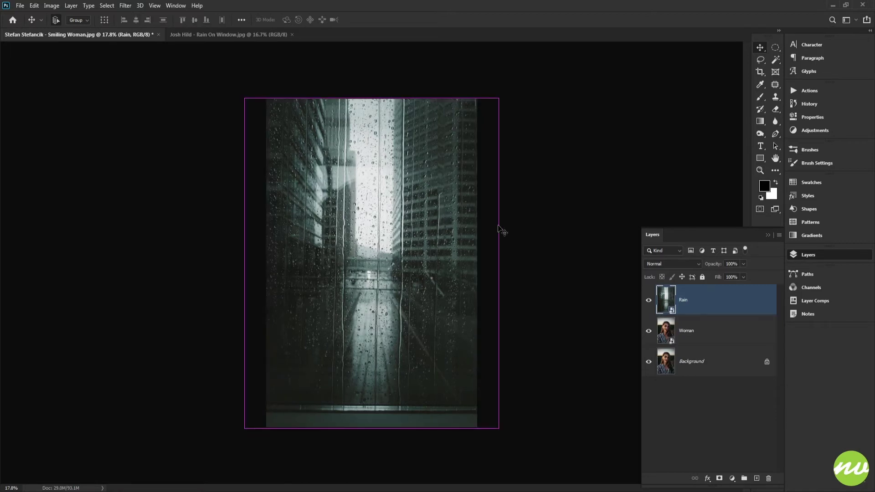
- Scale the Rain layer to about 111.8% around its center and shift it down to about Y 2027 px with Free Transform
{"action": "key", "text": "ctrl+t"}
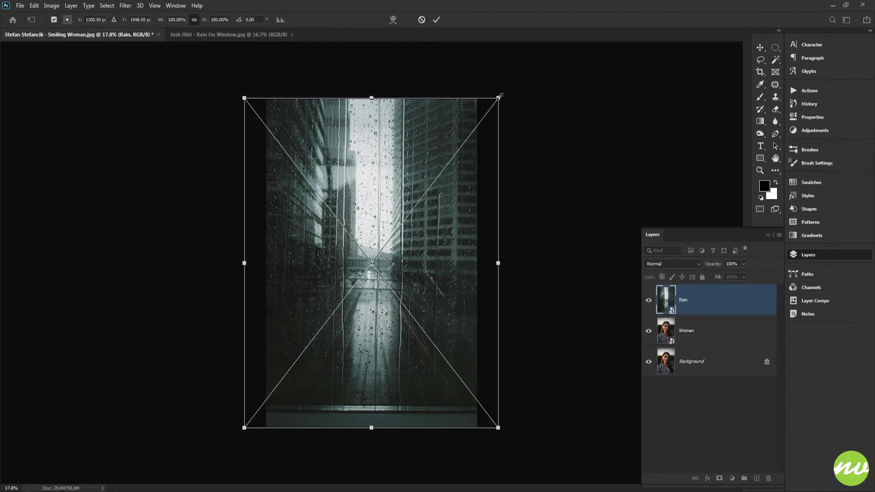
{"action": "left_click_drag", "start_coordinate": [499, 96], "coordinate": [507, 72]}
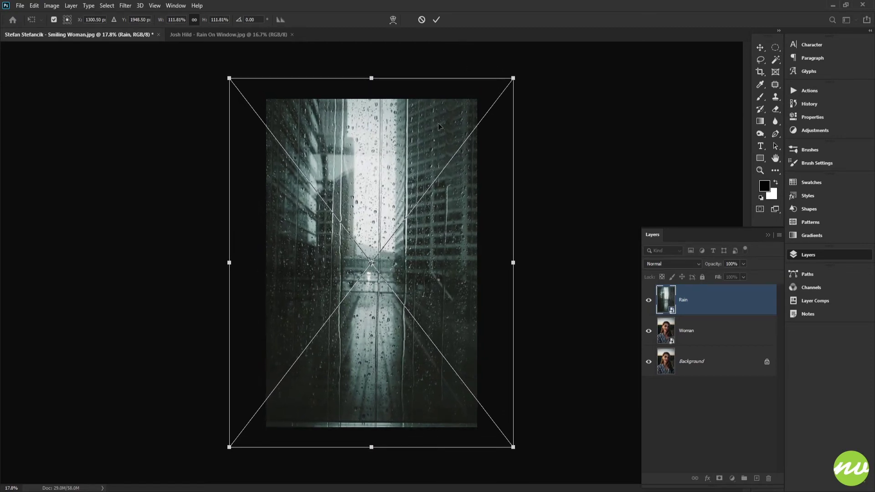
{"action": "left_click_drag", "start_coordinate": [414, 122], "coordinate": [415, 129]}
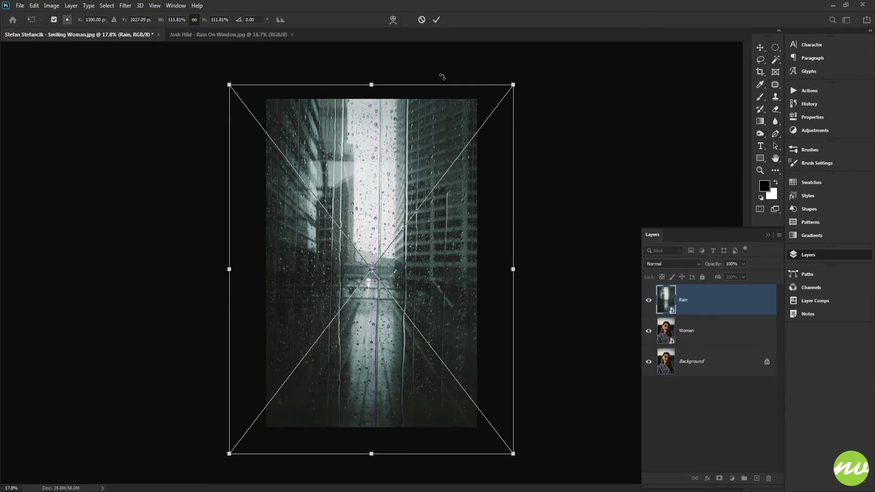
{"action": "left_click", "coordinate": [436, 20]}
{"action": "key", "text": "h"}
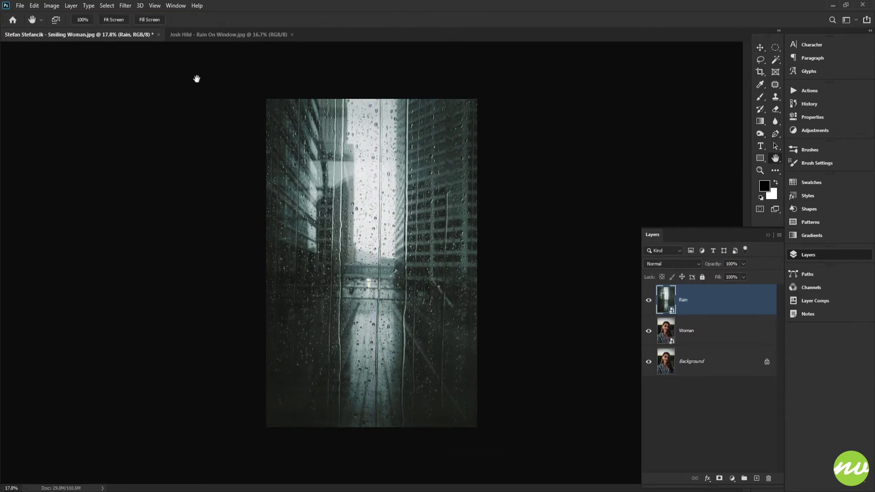
{"action": "left_click", "coordinate": [124, 21]}
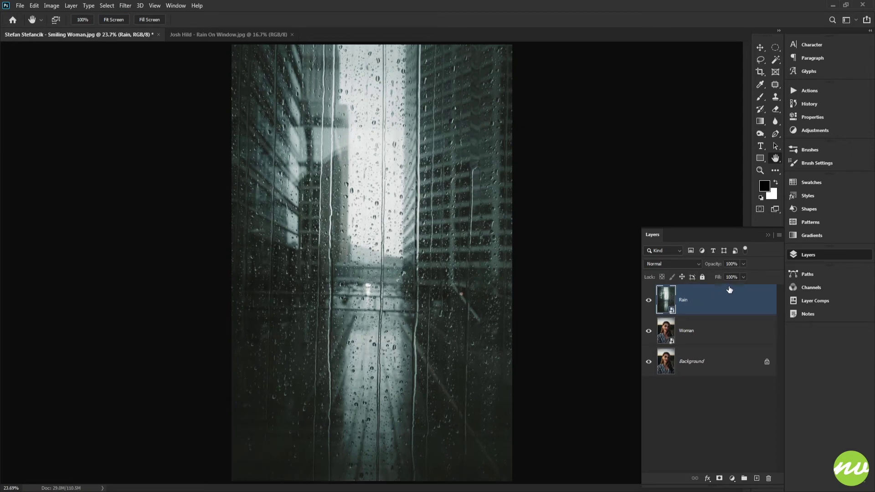
- Set the Rain layer's opacity to 66% and close the separate Rain On Window document
{"action": "left_click", "coordinate": [742, 265]}
{"action": "left_click_drag", "start_coordinate": [738, 276], "coordinate": [729, 276]}
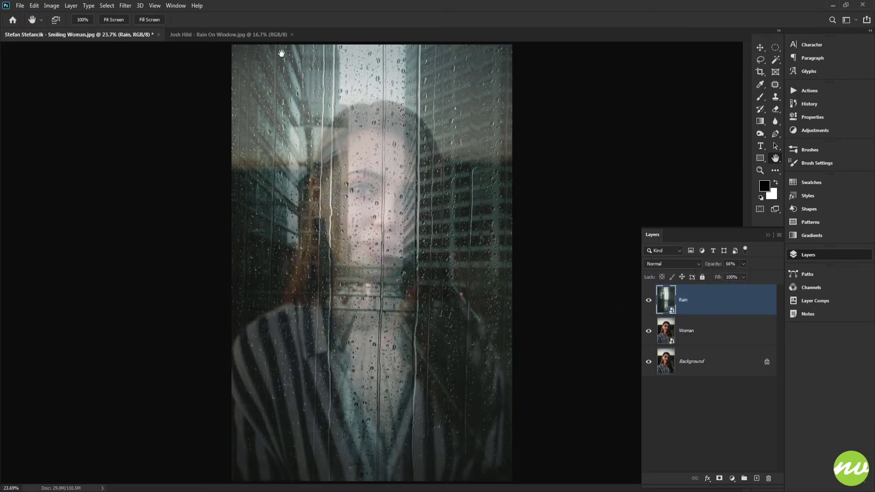
{"action": "left_click", "coordinate": [292, 35]}
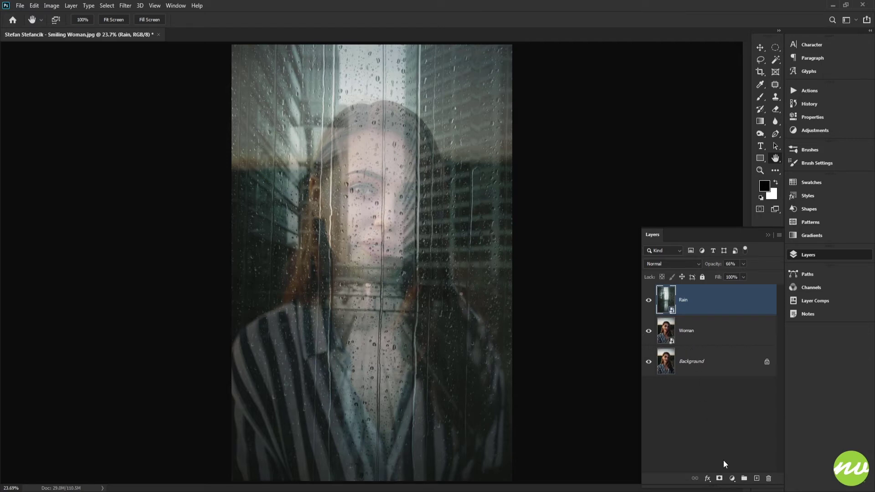
- Add a Levels adjustment clipped to the Rain layer and set its midtone value to 1.77
{"action": "left_click", "coordinate": [732, 478]}
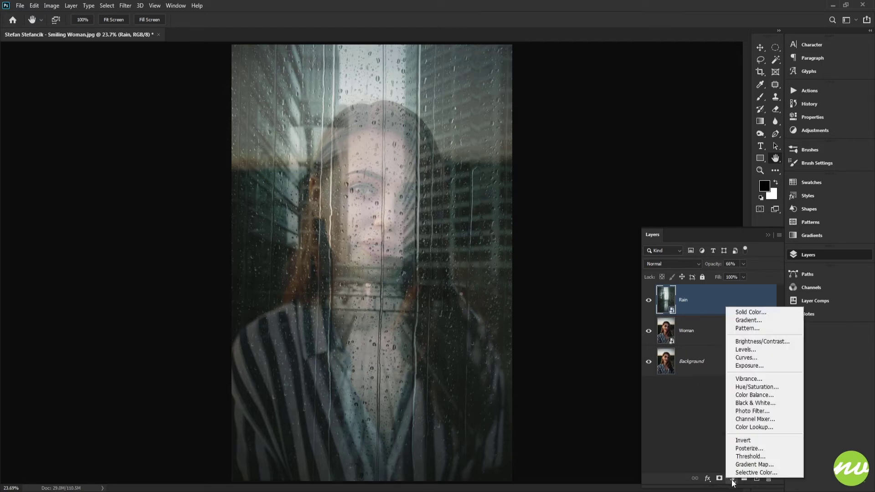
{"action": "left_click", "coordinate": [739, 348]}
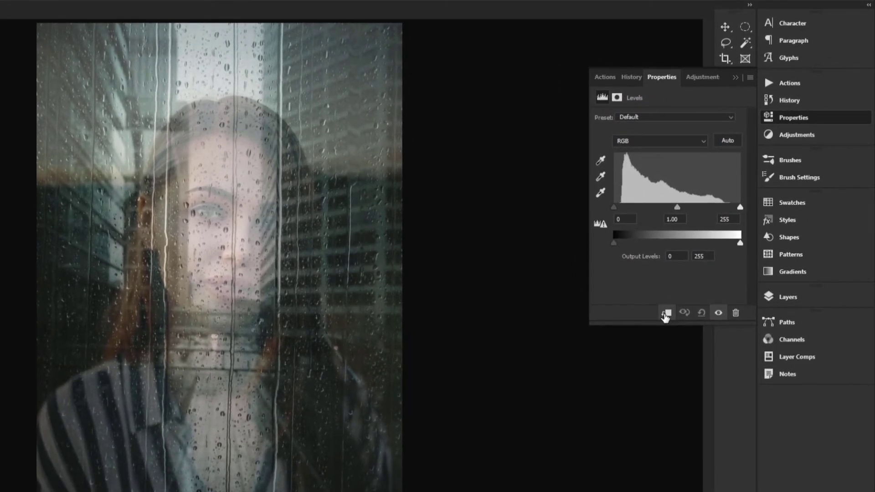
{"action": "left_click", "coordinate": [663, 314]}
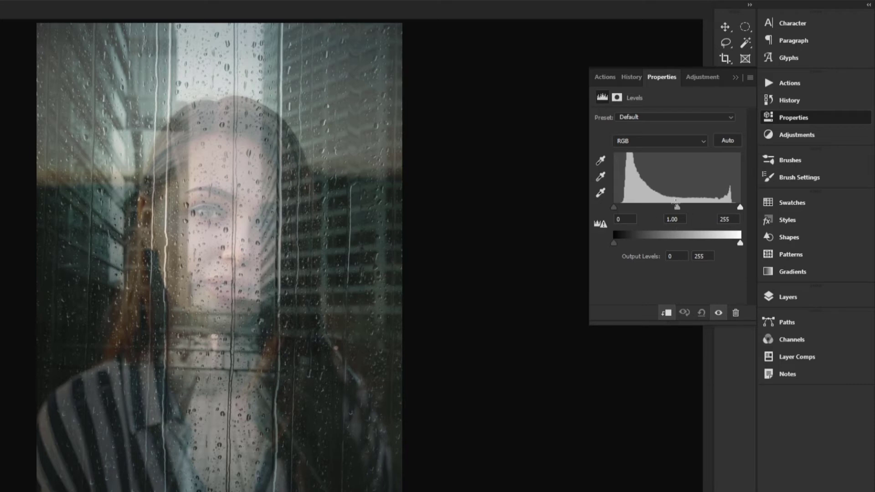
{"action": "left_click_drag", "start_coordinate": [678, 207], "coordinate": [655, 205]}
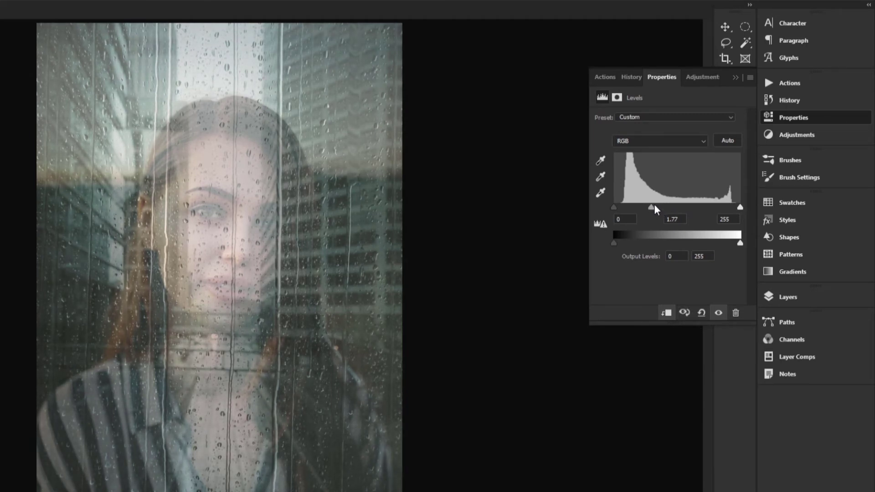
{"action": "left_click_drag", "start_coordinate": [654, 204], "coordinate": [649, 205]}
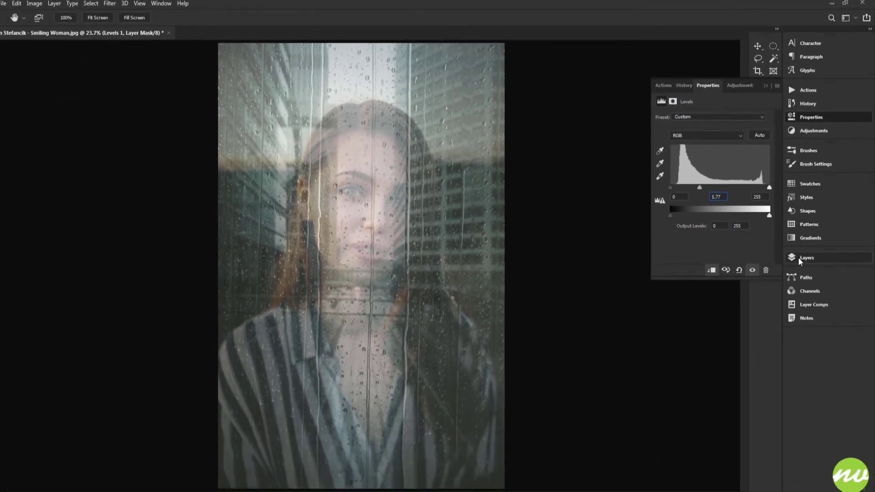
- Apply a Gaussian Blur with a 3-pixel radius to the Woman layer
{"action": "left_click", "coordinate": [781, 282]}
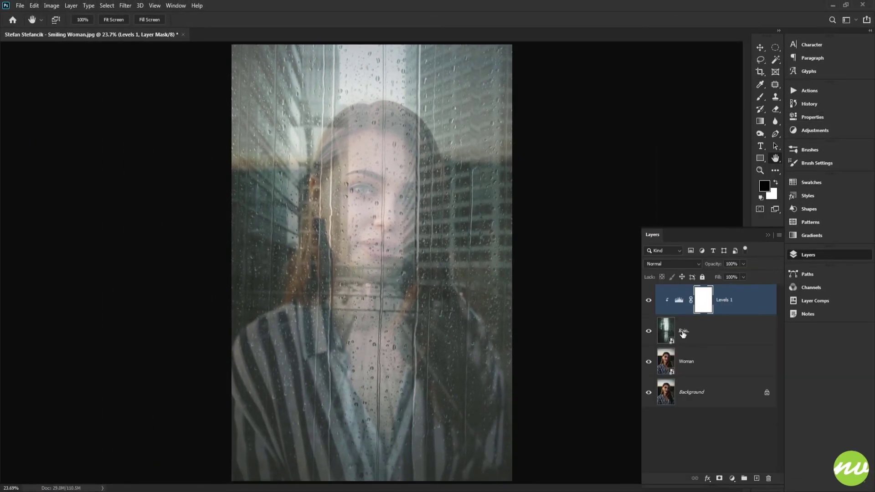
{"action": "left_click", "coordinate": [683, 362]}
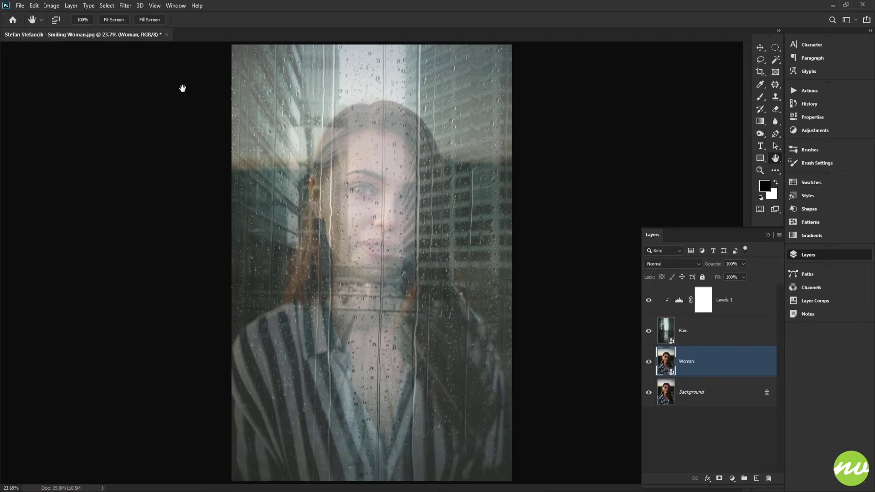
{"action": "left_click", "coordinate": [142, 20]}
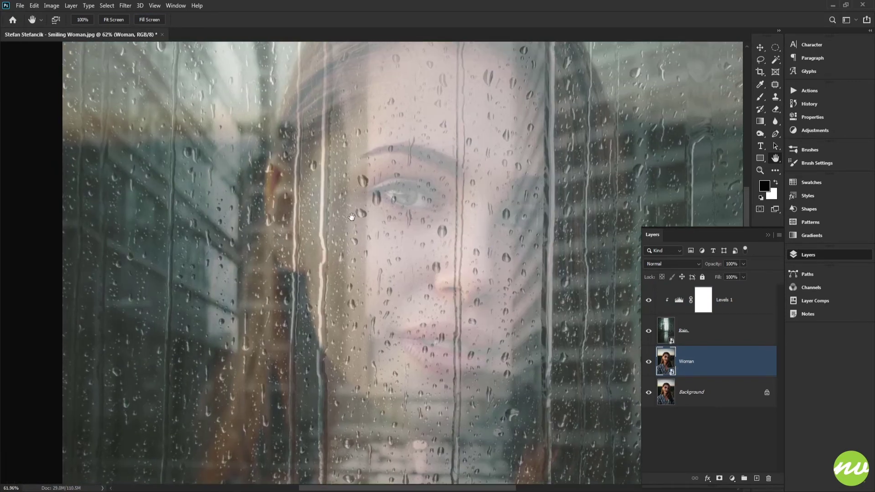
{"action": "left_click", "coordinate": [127, 6]}
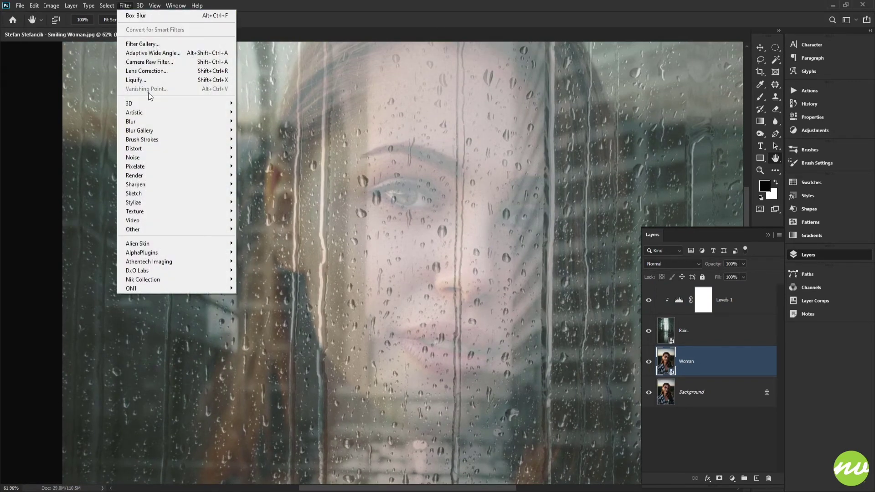
{"action": "mouse_move", "coordinate": [219, 121]}
{"action": "left_click", "coordinate": [248, 156]}
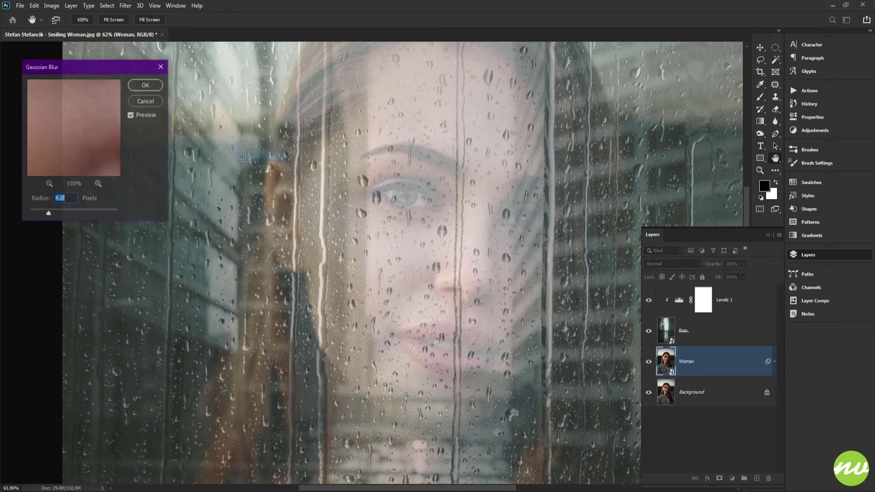
{"action": "left_click_drag", "start_coordinate": [63, 212], "coordinate": [35, 209]}
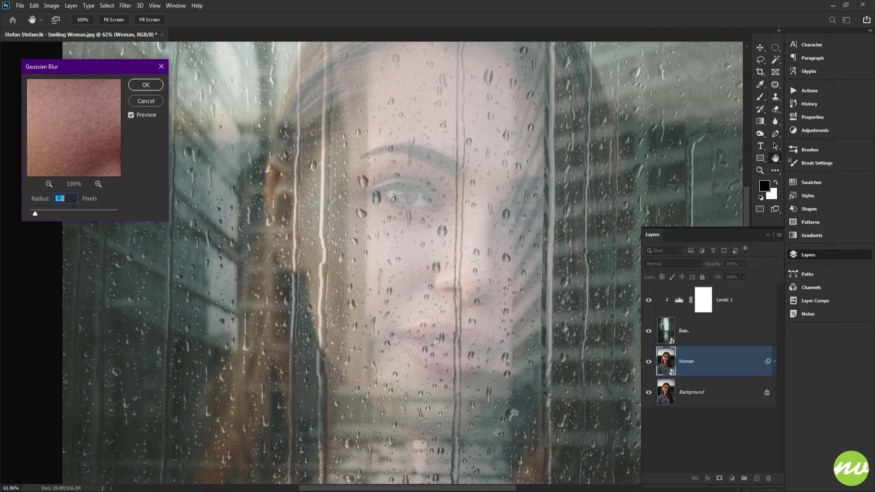
{"action": "type", "text": "3"}
{"action": "left_click", "coordinate": [146, 84]}
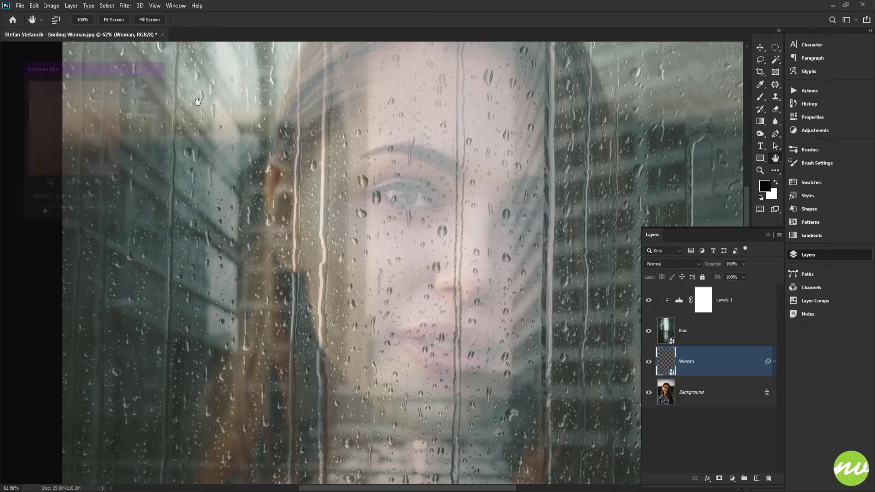
- Examine the blurred face behind the raindrops, comparing the image with the Woman layer hidden and shown
{"action": "left_click_drag", "start_coordinate": [427, 127], "coordinate": [400, 167]}
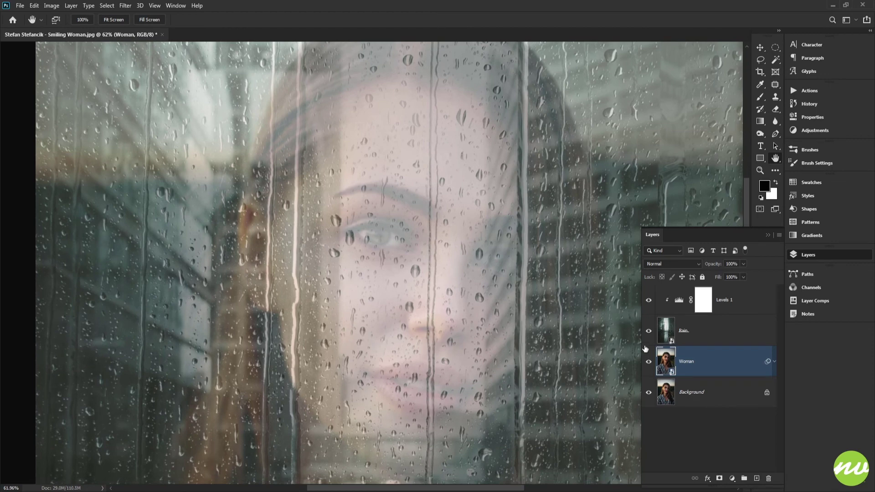
{"action": "left_click", "coordinate": [649, 361]}
{"action": "left_click", "coordinate": [649, 361]}
{"action": "left_click", "coordinate": [649, 361]}
{"action": "left_click", "coordinate": [648, 361]}
{"action": "left_click_drag", "start_coordinate": [447, 233], "coordinate": [432, 130]}
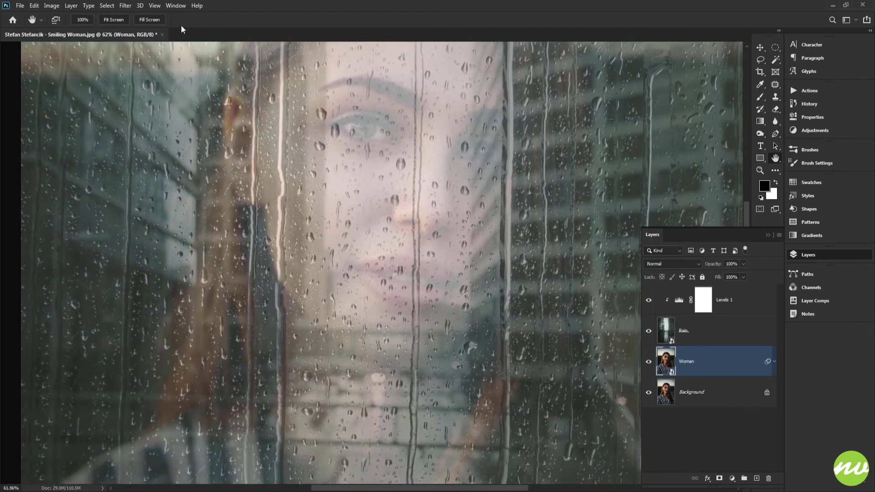
{"action": "left_click", "coordinate": [114, 20]}
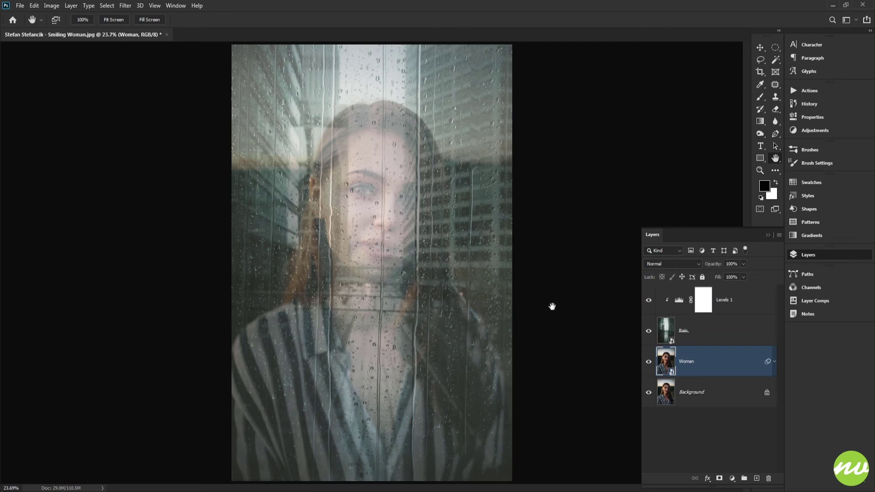
{"action": "left_click", "coordinate": [648, 363]}
- Select the Rain layer and save the document as PhotoEffect9 in Photoshop format in the Workfiles folder, with Maximize Compatibility on
{"action": "left_click", "coordinate": [673, 340]}
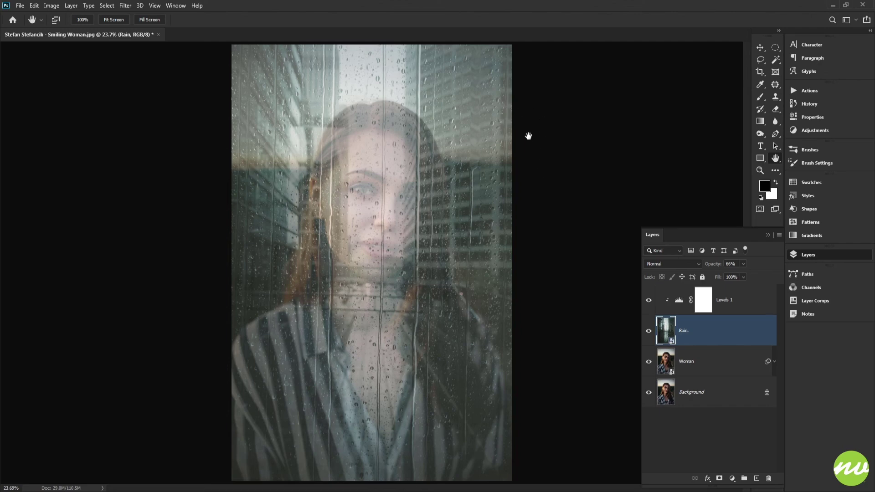
{"action": "left_click", "coordinate": [20, 6]}
{"action": "left_click", "coordinate": [37, 111]}
{"action": "type", "text": "PhotoEffe"}
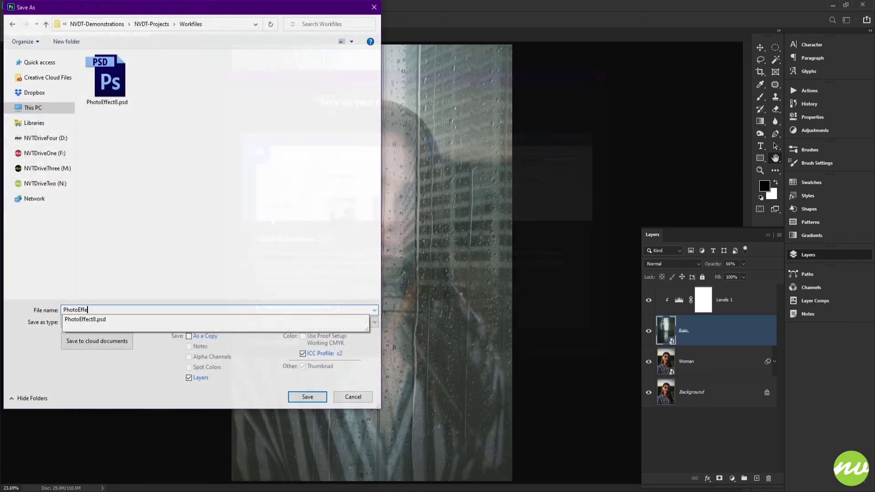
{"action": "type", "text": "ct9"}
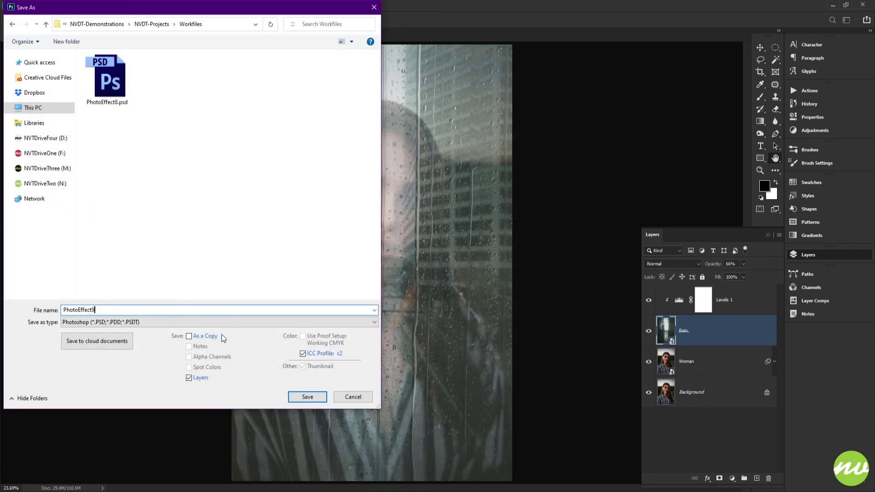
{"action": "left_click", "coordinate": [307, 397]}
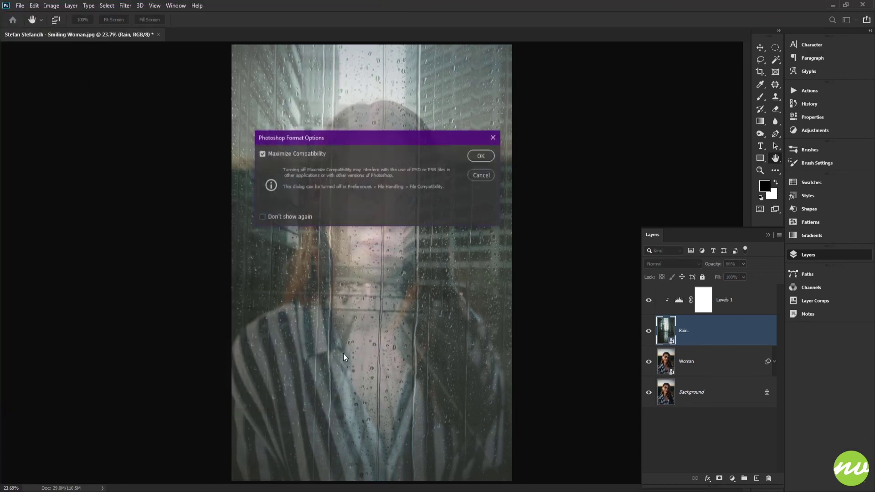
{"action": "left_click", "coordinate": [477, 162]}
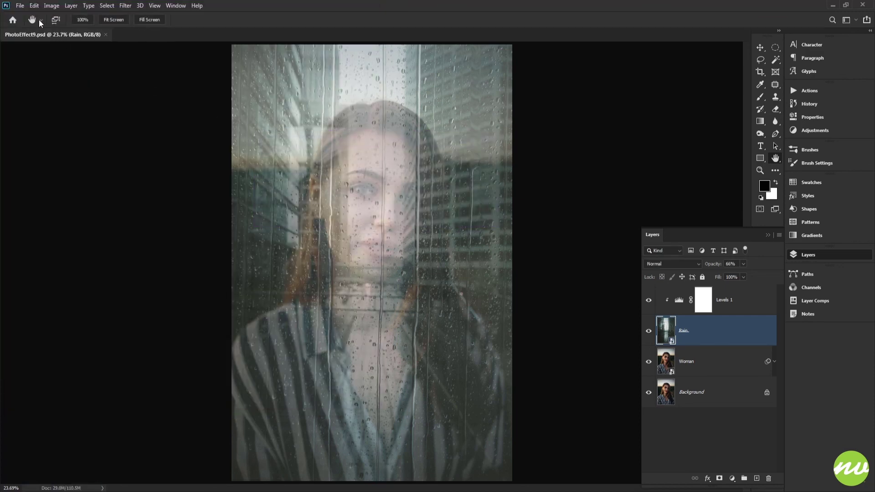
- Save a JPEG version of PhotoEffect9 in the Previews folder at Maximum quality 12 with the Baseline ("Standard") option
{"action": "left_click", "coordinate": [21, 6]}
{"action": "left_click", "coordinate": [33, 119]}
{"action": "left_click", "coordinate": [195, 322]}
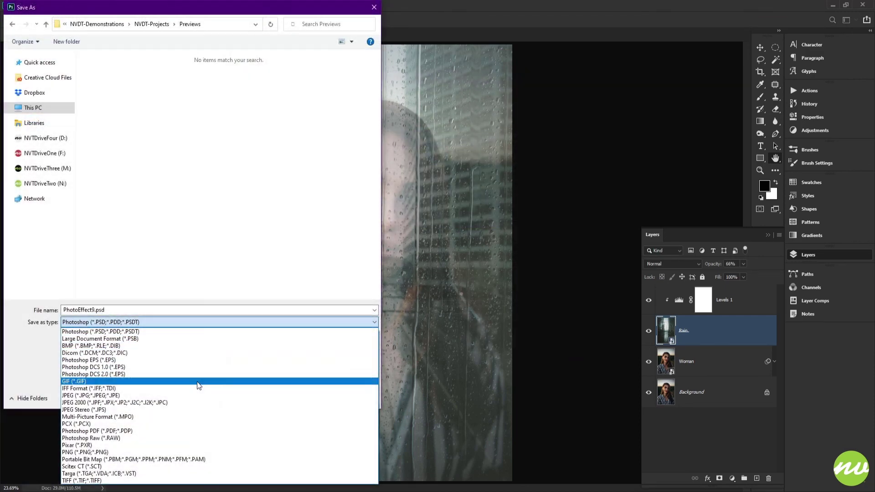
{"action": "left_click", "coordinate": [199, 396]}
{"action": "left_click", "coordinate": [306, 397]}
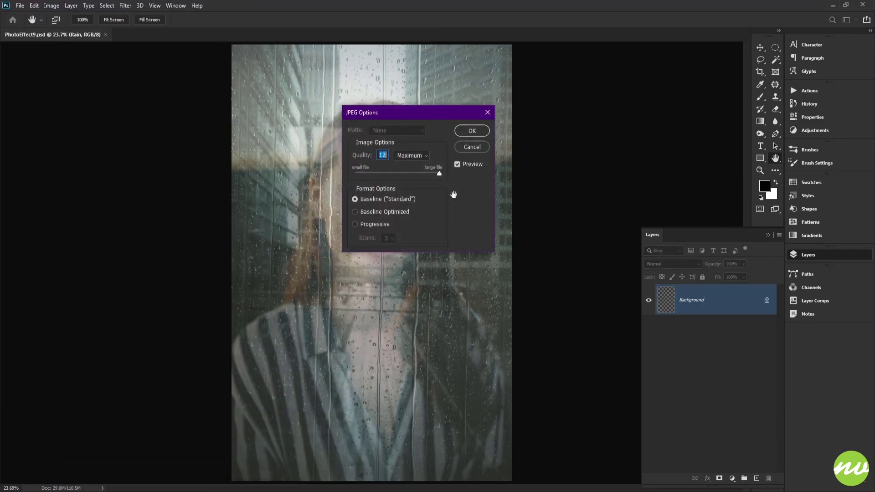
{"action": "left_click", "coordinate": [466, 133]}
- View the finished composite fitted to the window with the panels hidden
{"action": "key", "text": "Tab"}
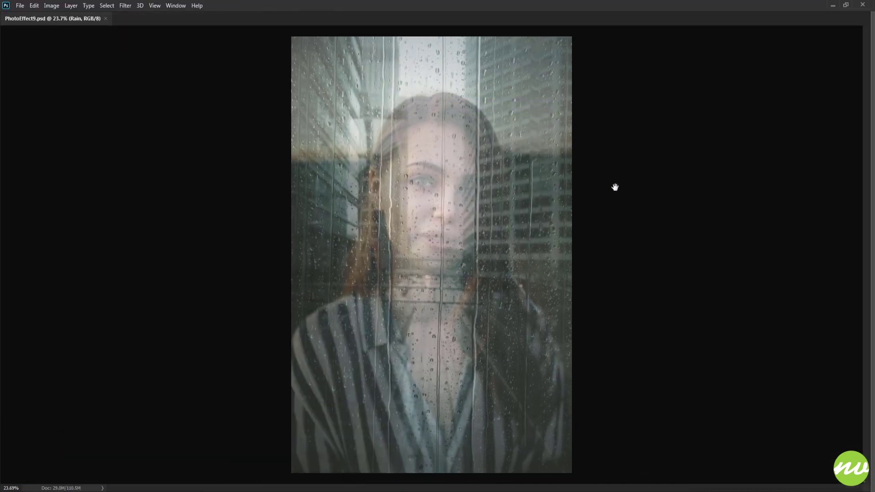
{"action": "key", "text": "ctrl+0"}
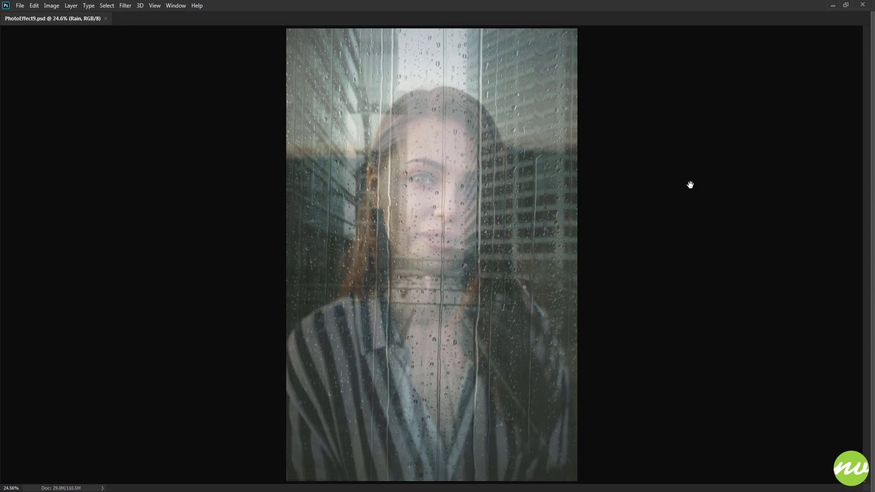